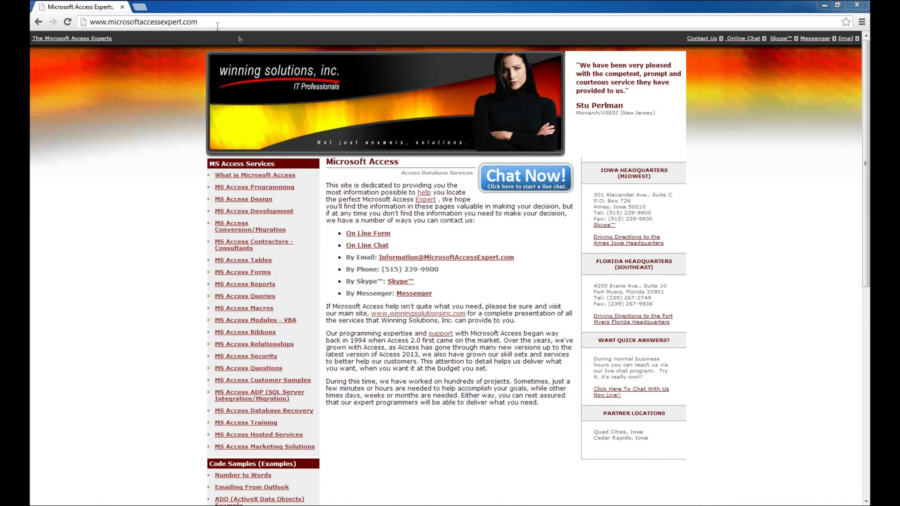
# Scroll down the Microsoft Access Experts home page to the Database Templates (For Purchase) list
pyautogui.scroll(-3, 413, 228)
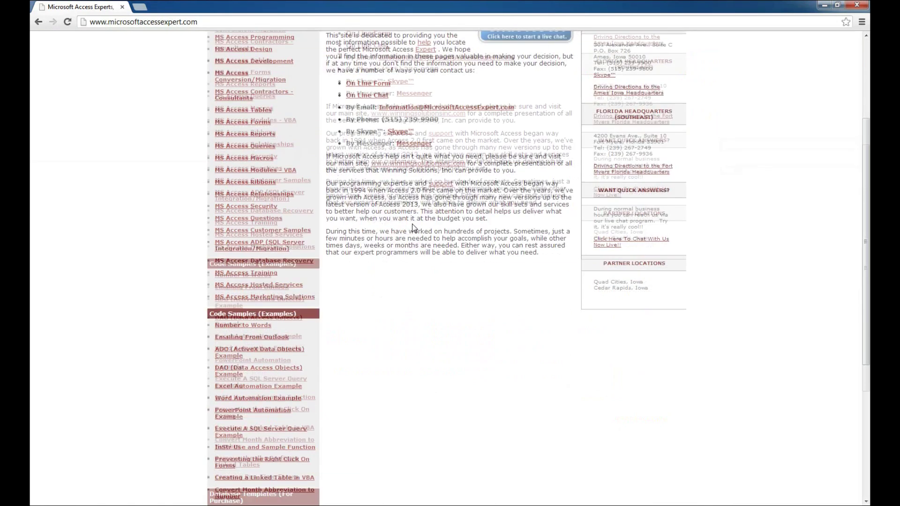
pyautogui.scroll(-5, 414, 227)
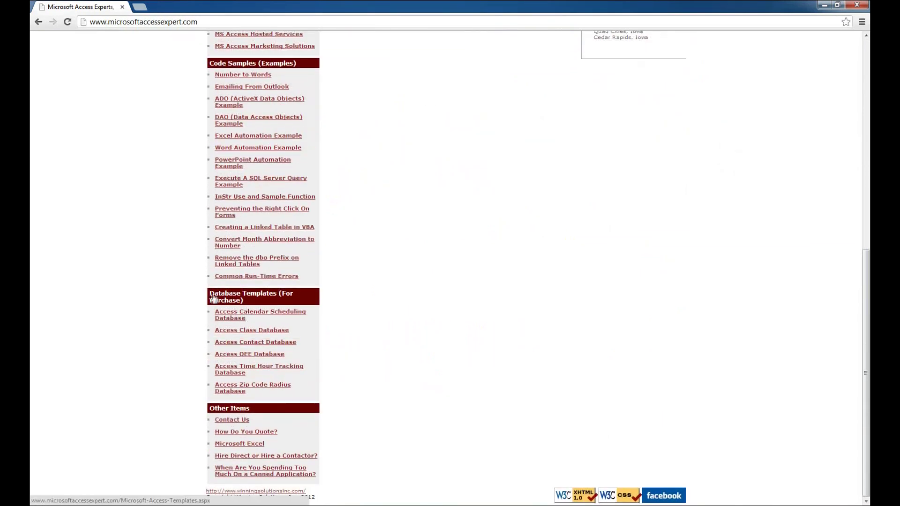
# Go to the Access Calendar Scheduling Database page from the Database Templates list
pyautogui.click(234, 318)
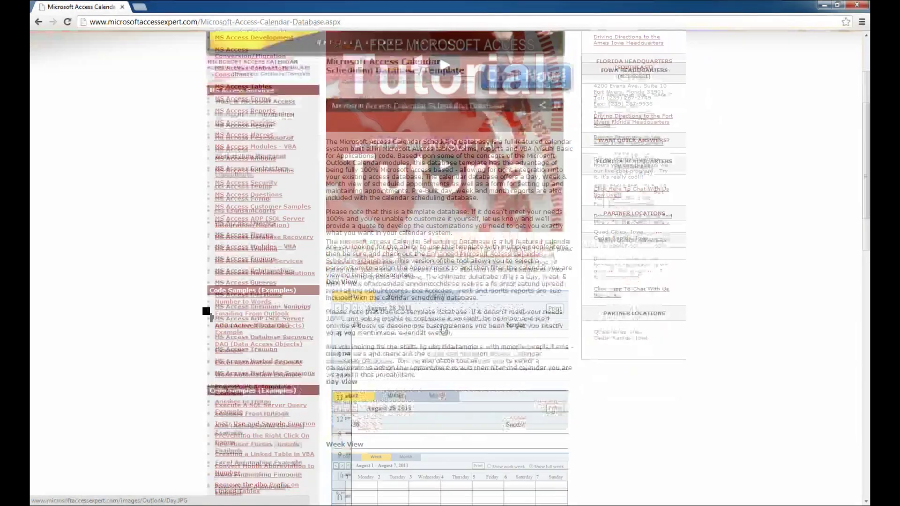
pyautogui.scroll(4, 444, 328)
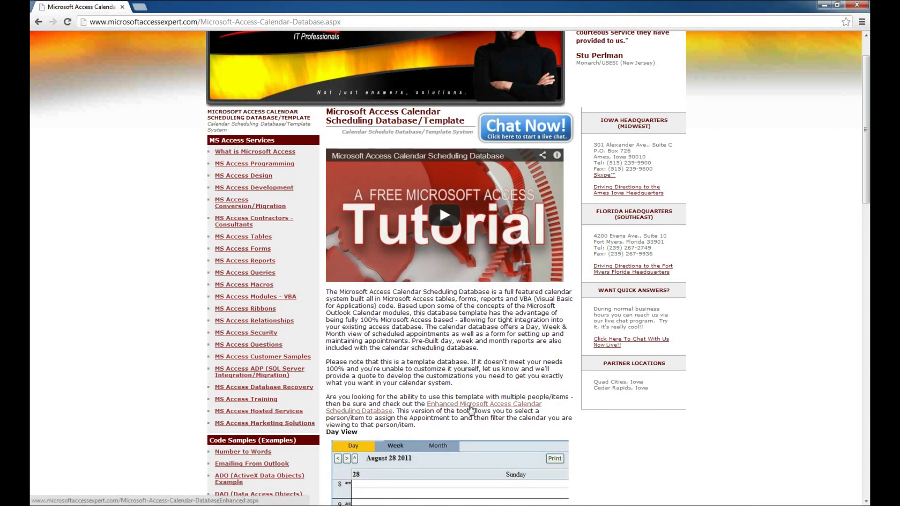
# Go to the Enhanced Access Calendar Scheduling Database page and scroll to its demo downloads
pyautogui.click(472, 409)
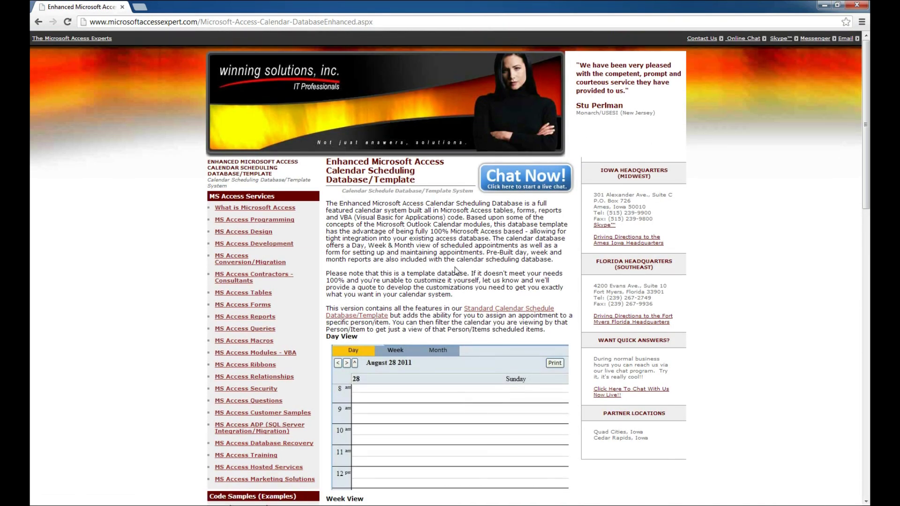
pyautogui.scroll(-1, 457, 271)
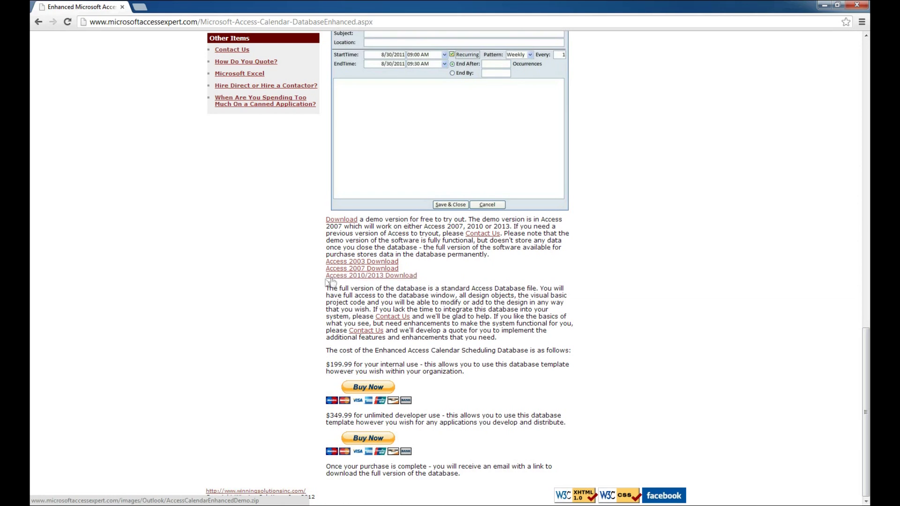
# Save the Access 2010/2013 demo zip to the Desktop and dismiss the download bar
pyautogui.rightClick(379, 280)
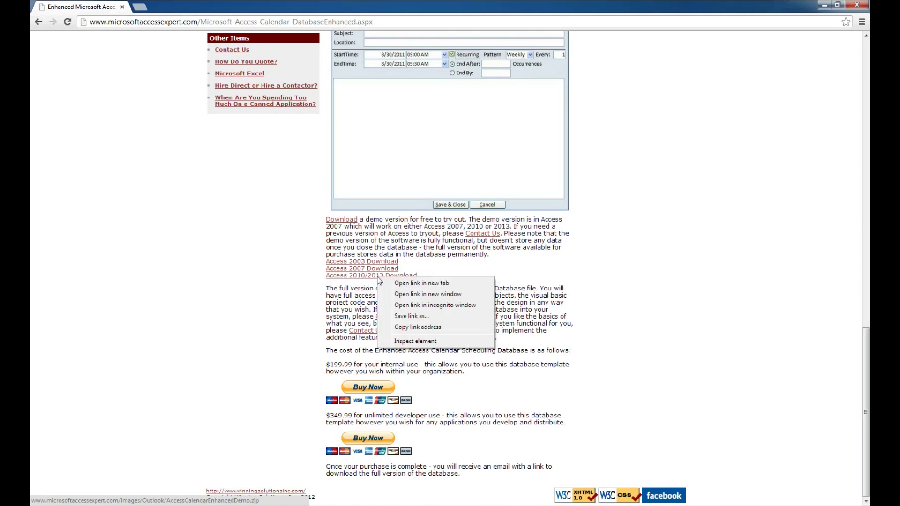
pyautogui.click(411, 317)
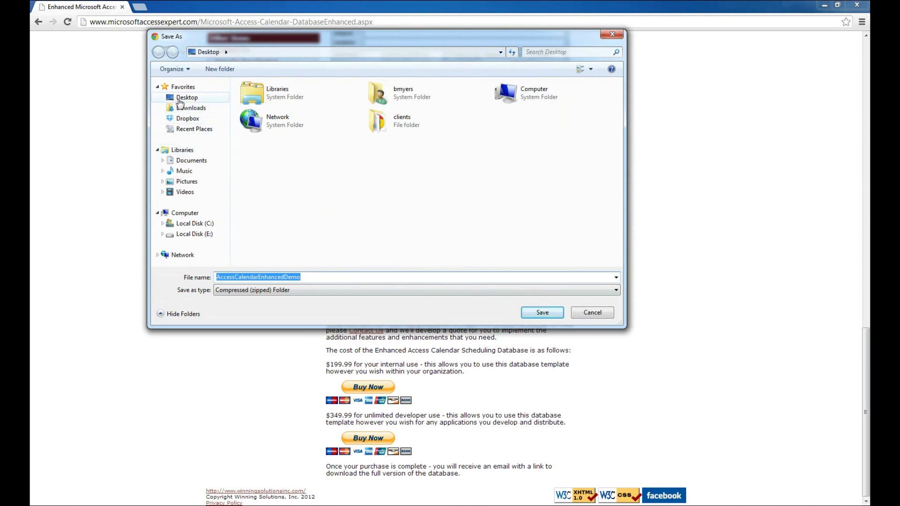
pyautogui.click(186, 97)
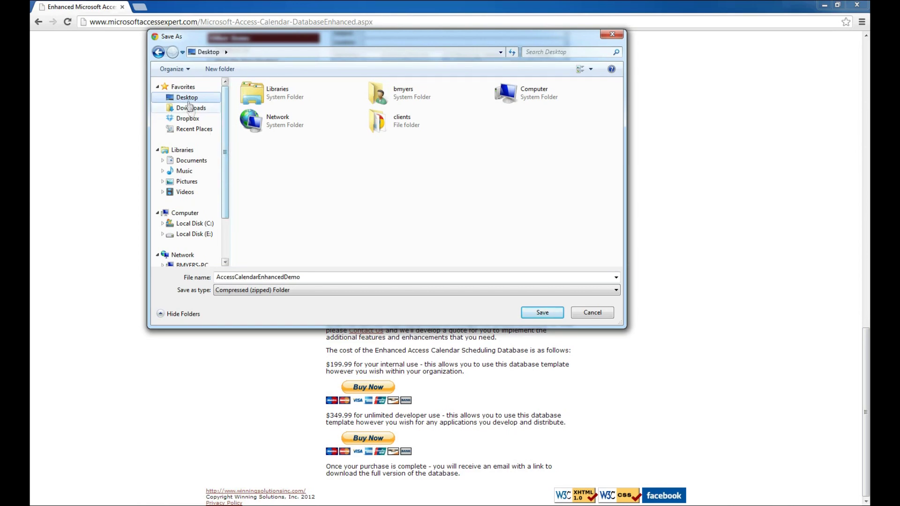
pyautogui.click(543, 314)
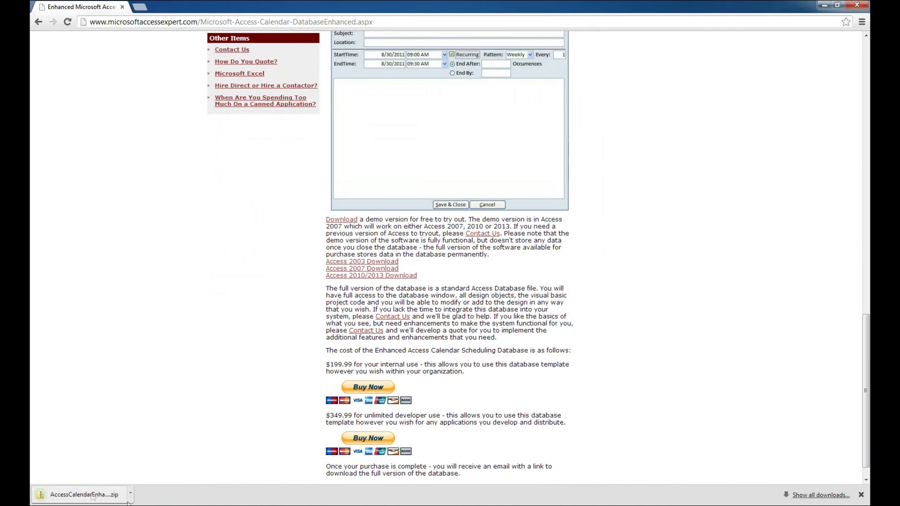
pyautogui.click(860, 496)
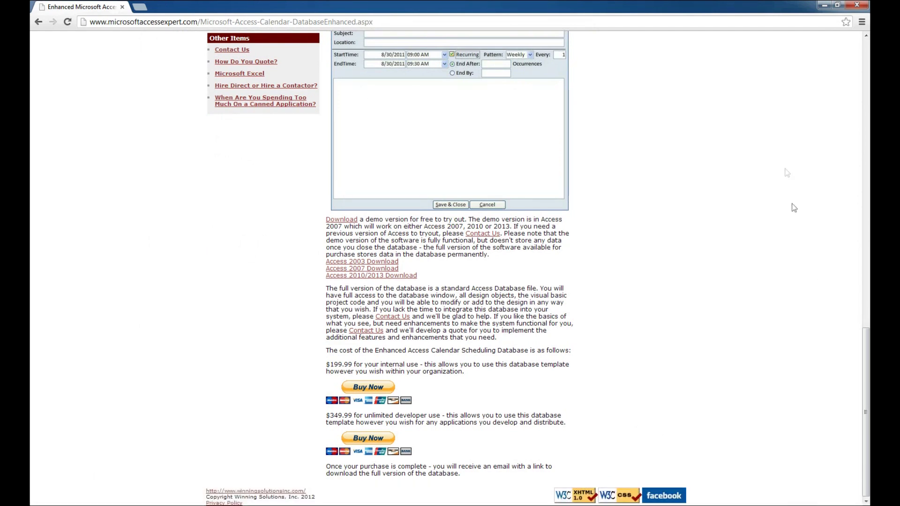
pyautogui.click(823, 6)
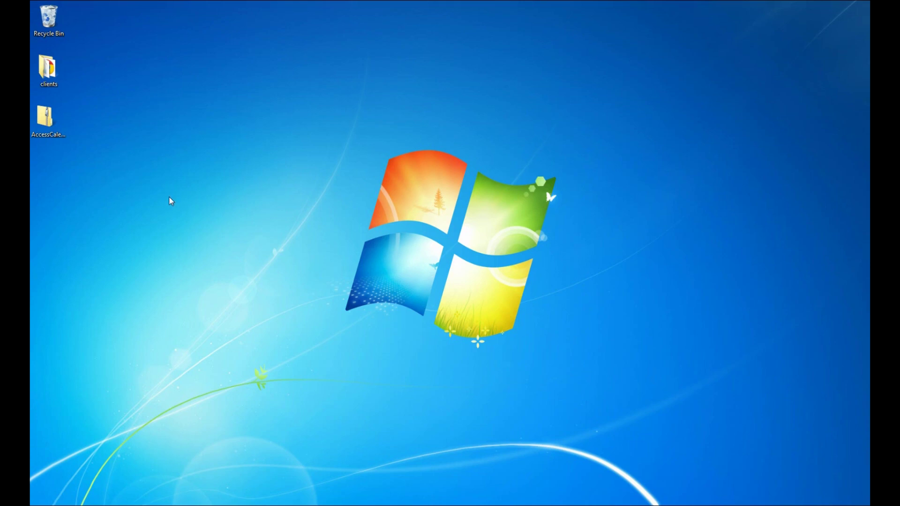
# Extract the AccessCalendarEnhancedDemo zip into a folder on the Desktop
pyautogui.click(47, 118)
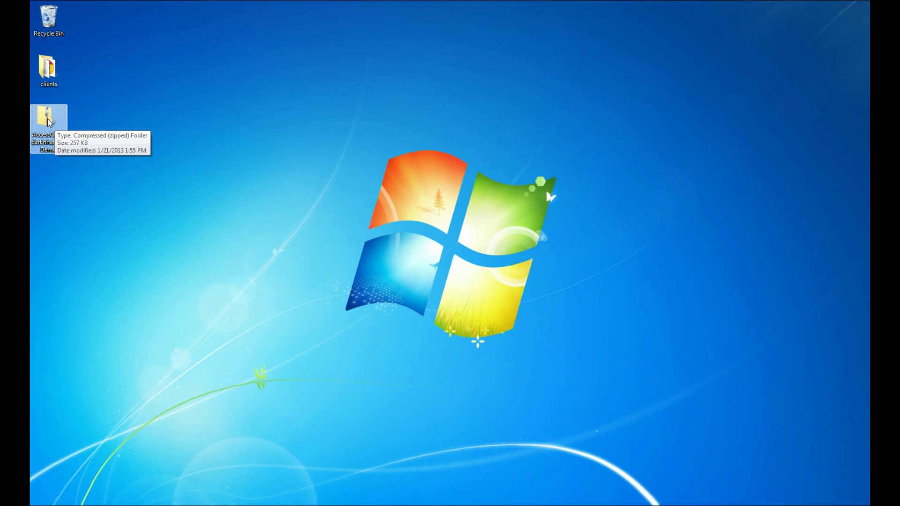
pyautogui.rightClick(49, 123)
pyautogui.click(66, 137)
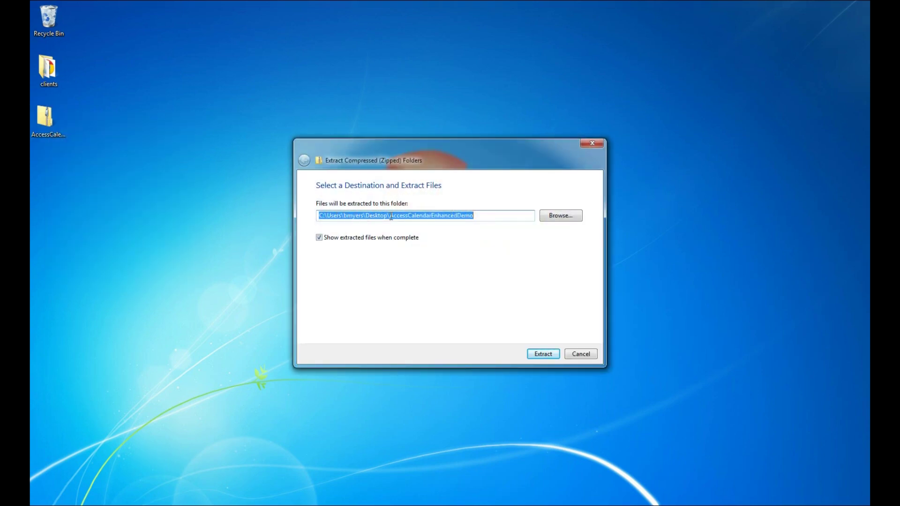
pyautogui.moveTo(389, 215); pyautogui.dragTo(474, 217)
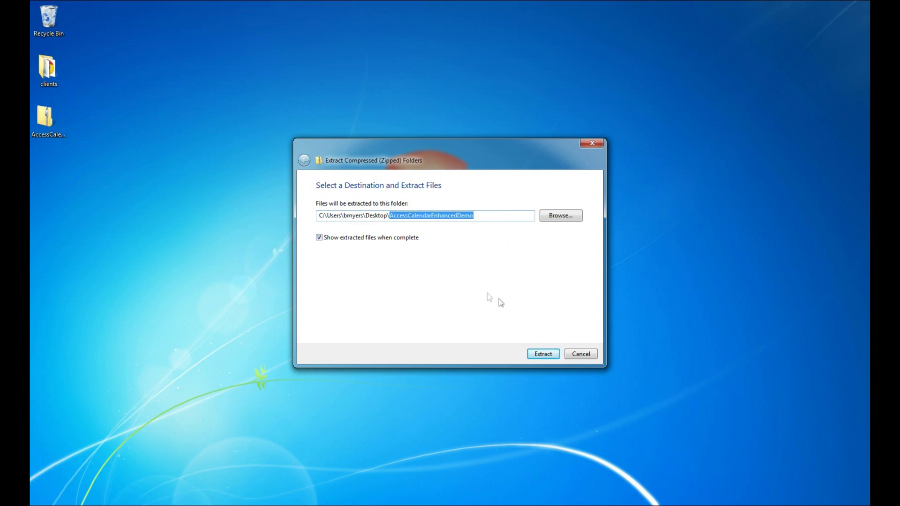
pyautogui.click(543, 353)
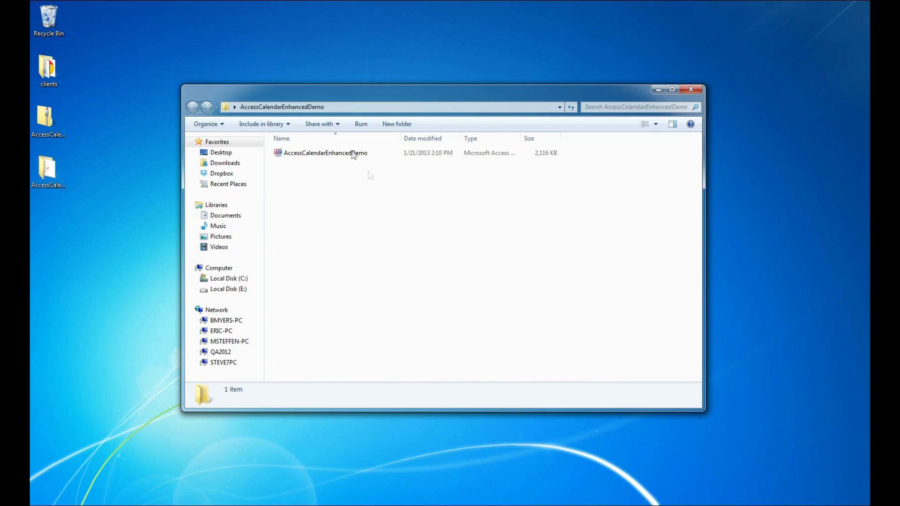
# Launch the AccessCalendarEnhancedDemo database in Access, accepting the security notice
pyautogui.click(353, 153)
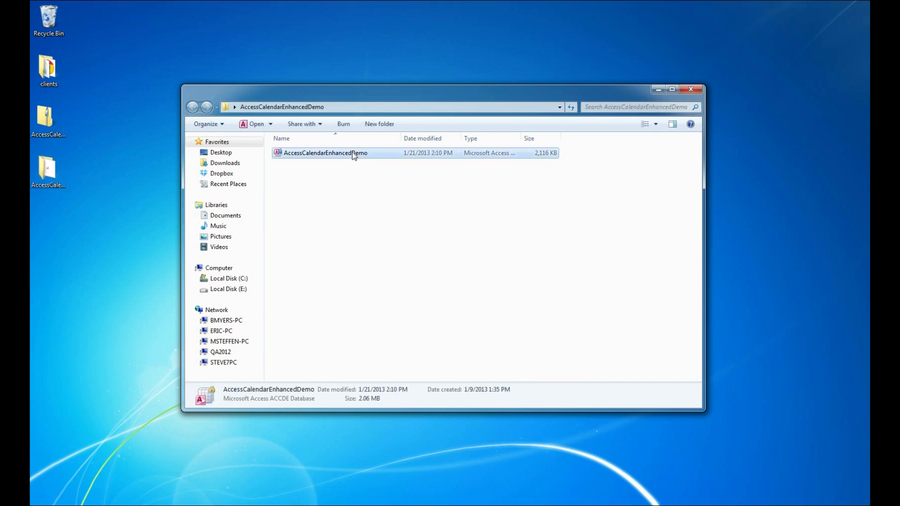
pyautogui.doubleClick(353, 153)
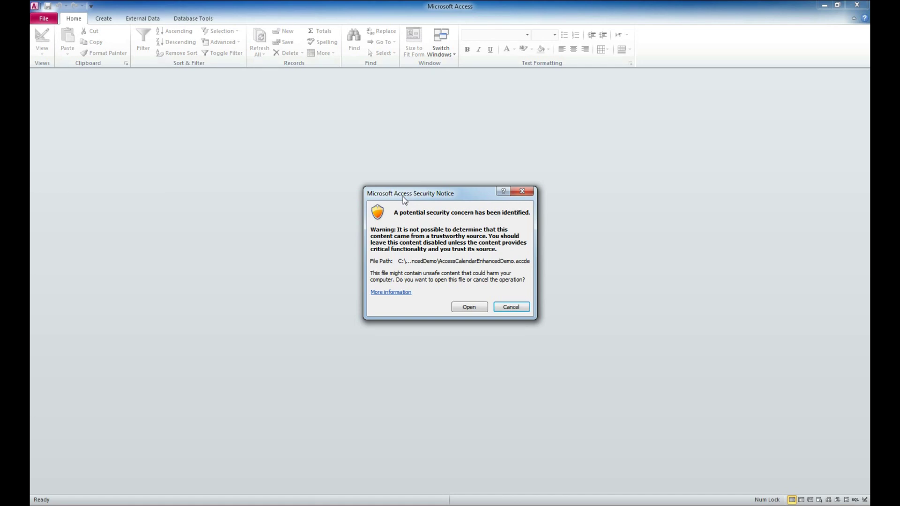
pyautogui.click(468, 308)
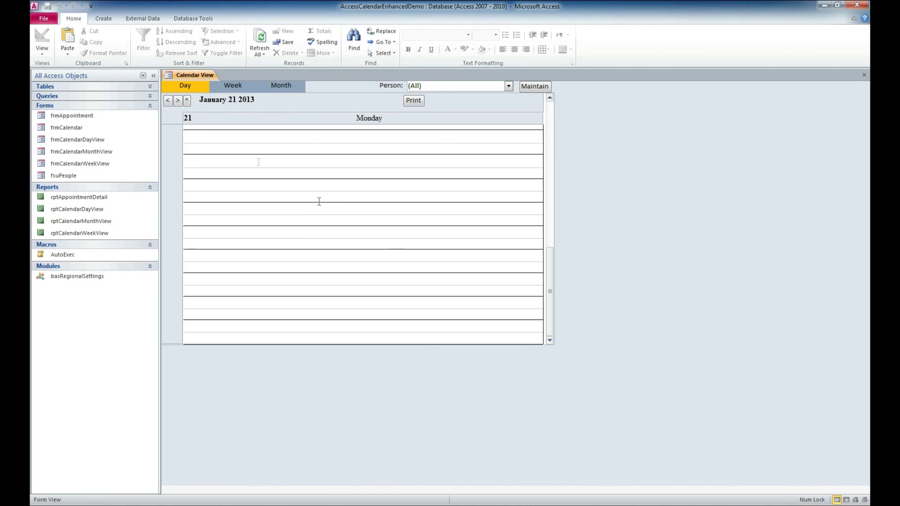
# Go to the Trusted Locations page of the Access Trust Center settings
pyautogui.click(44, 19)
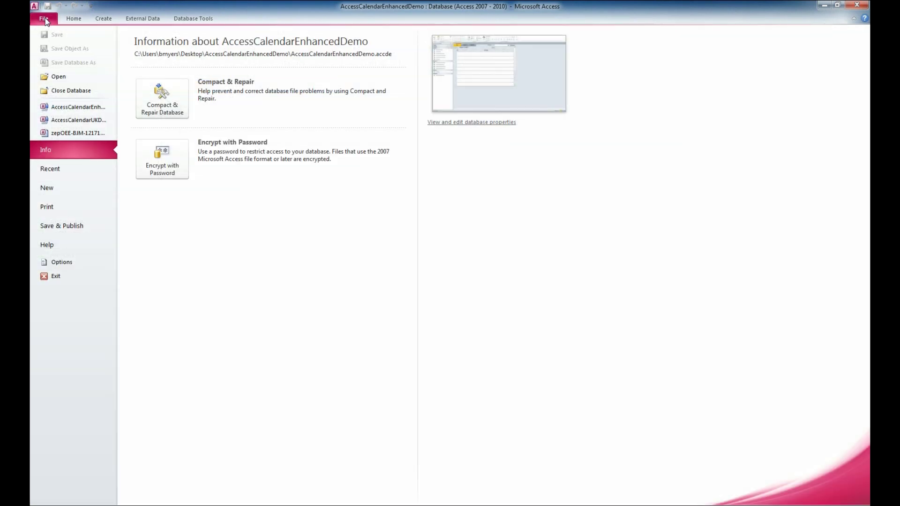
pyautogui.click(73, 262)
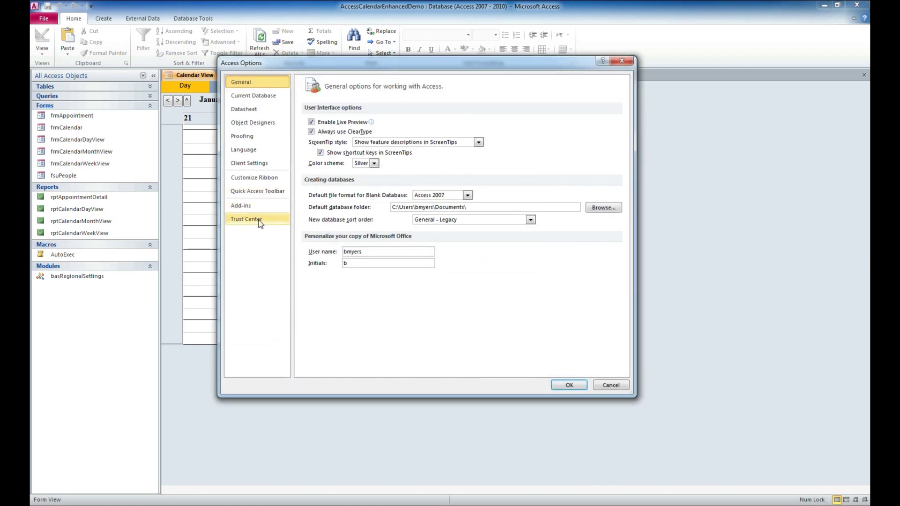
pyautogui.click(259, 220)
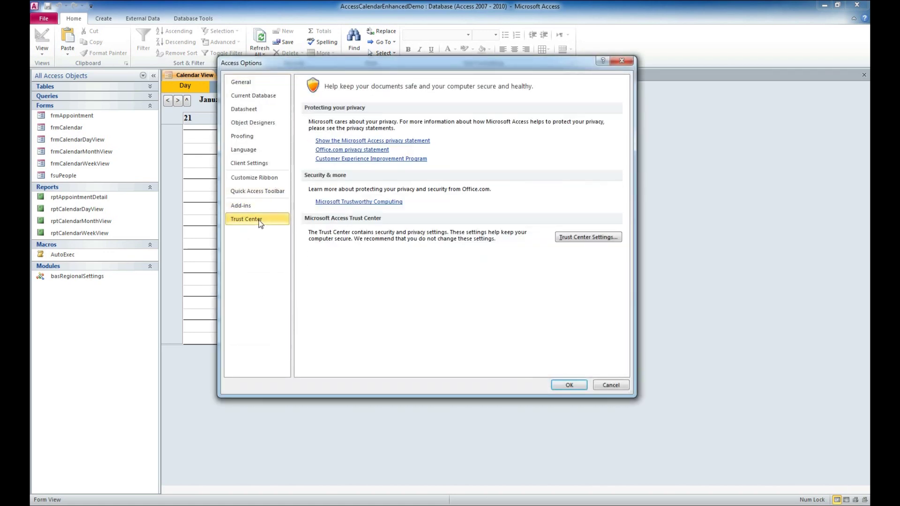
pyautogui.click(577, 239)
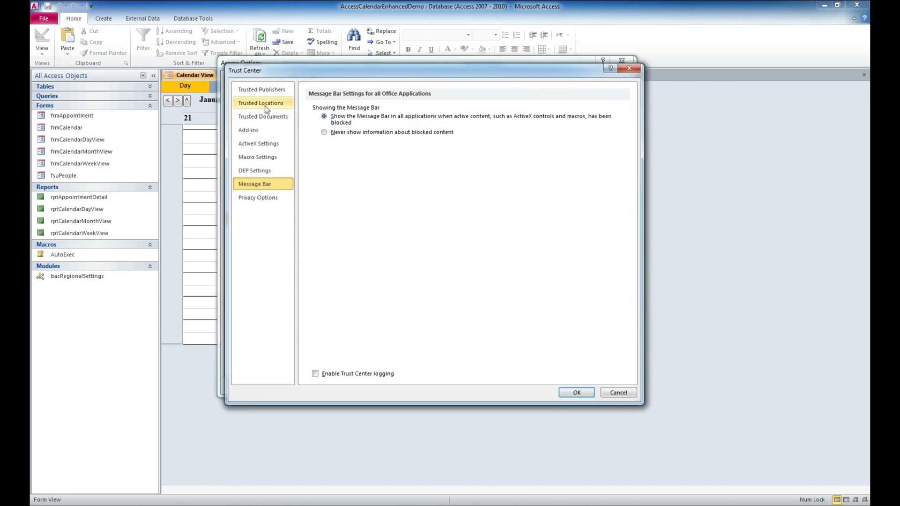
pyautogui.click(275, 103)
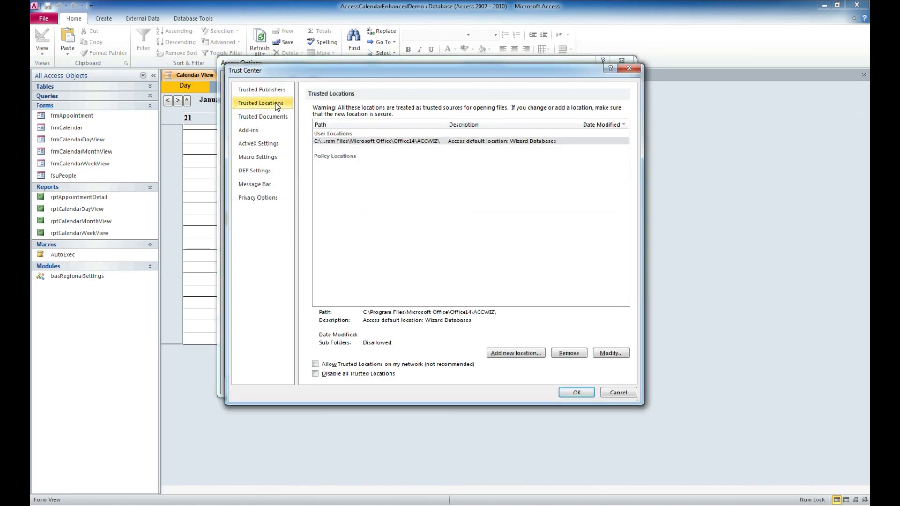
# Add the Desktop AccessCalendarEnhancedDemo folder, including subfolders, as a trusted location
pyautogui.click(515, 353)
pyautogui.click(521, 230)
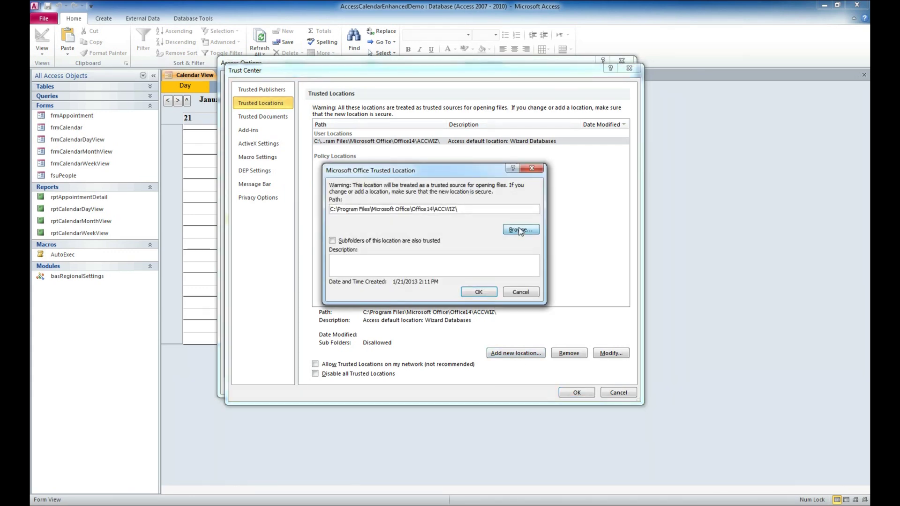
pyautogui.click(375, 271)
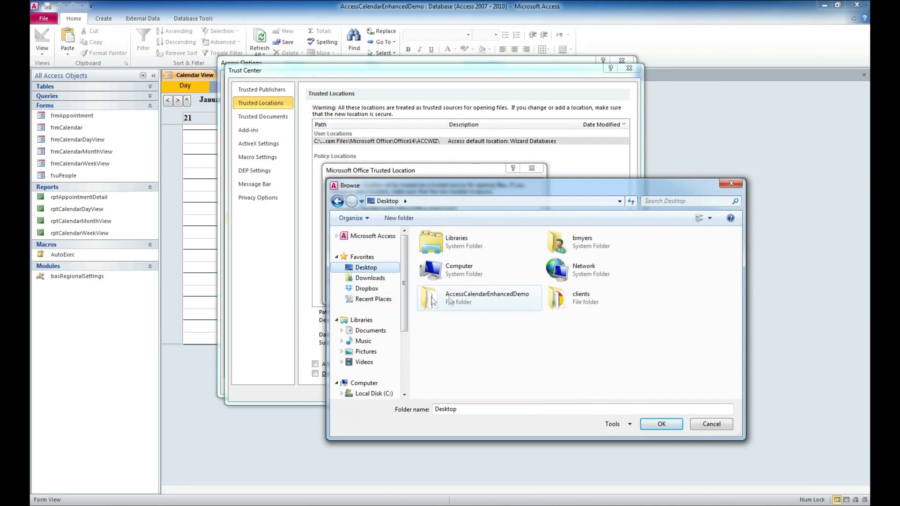
pyautogui.click(485, 300)
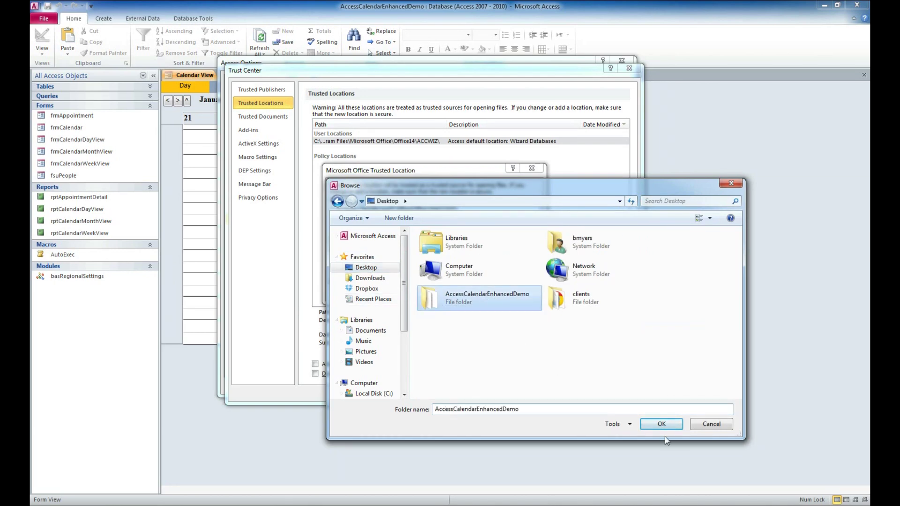
pyautogui.click(661, 424)
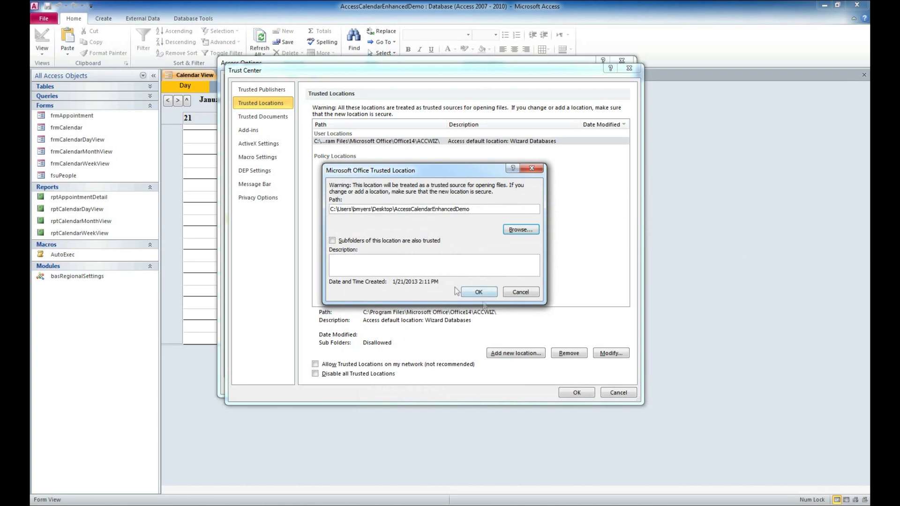
pyautogui.click(333, 241)
pyautogui.click(480, 293)
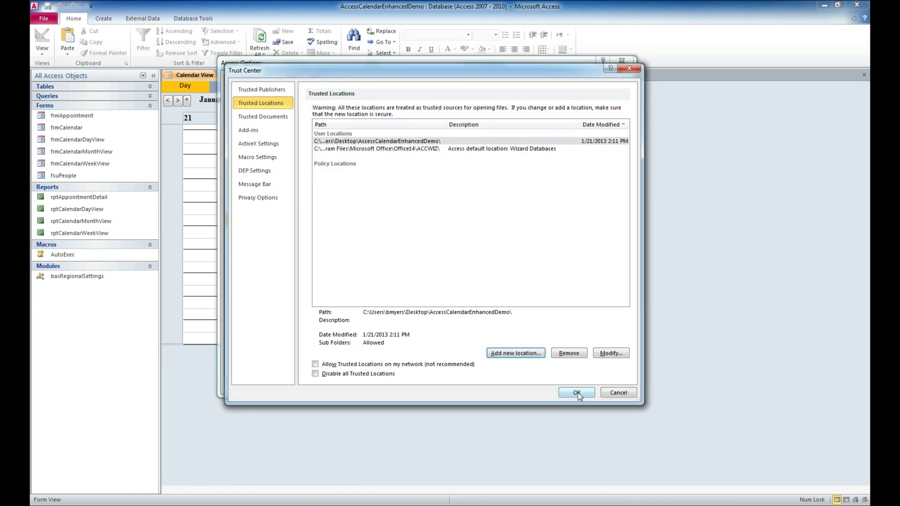
pyautogui.click(578, 393)
pyautogui.click(571, 386)
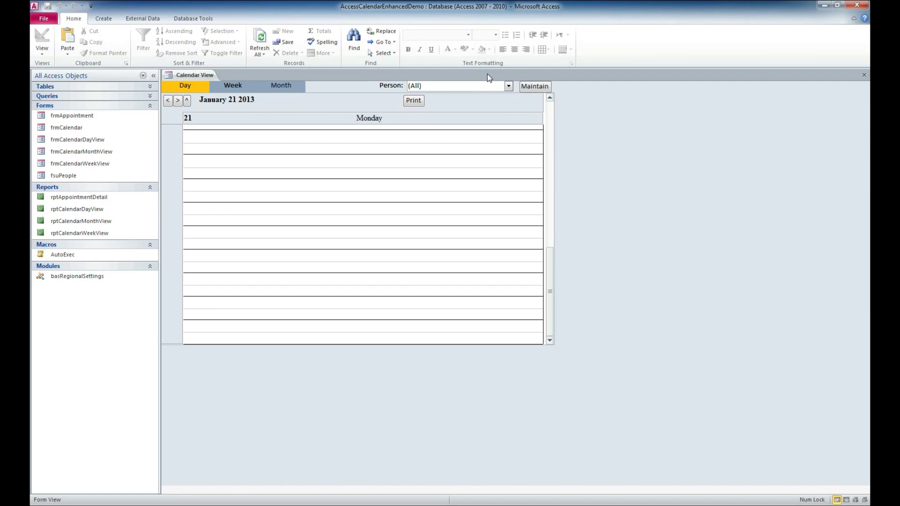
# Close Access and reopen AccessCalendarEnhancedDemo from its folder
pyautogui.click(856, 7)
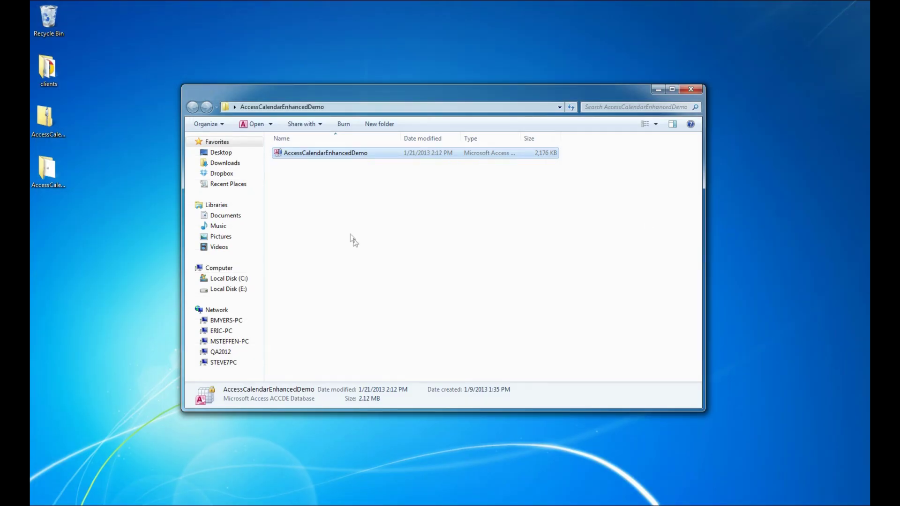
pyautogui.doubleClick(353, 152)
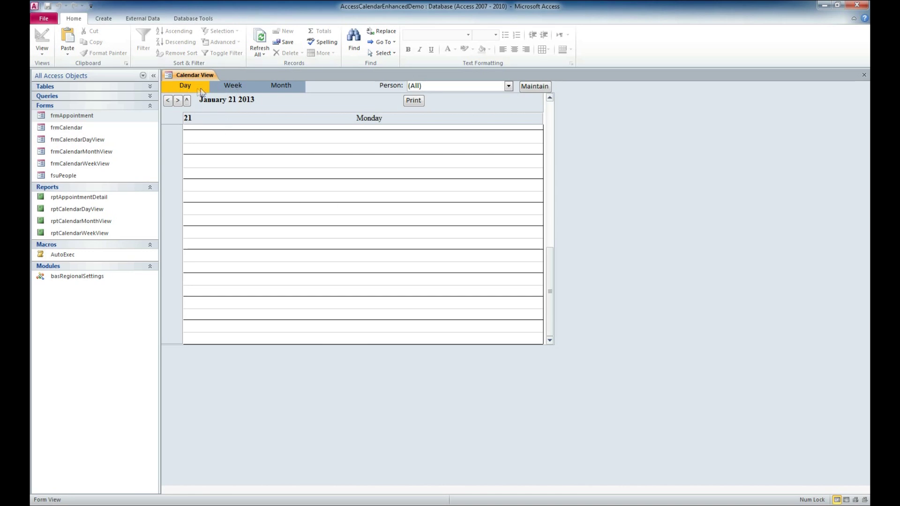
pyautogui.click(223, 87)
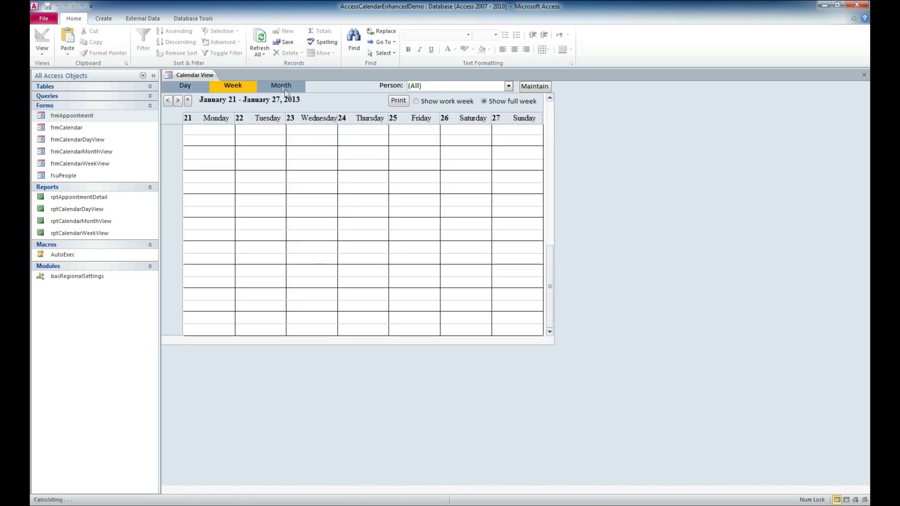
pyautogui.click(289, 88)
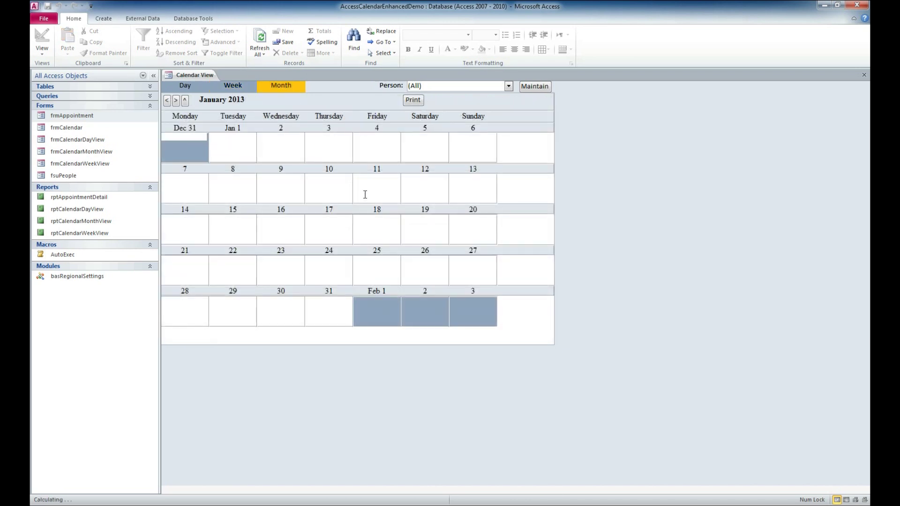
pyautogui.click(179, 86)
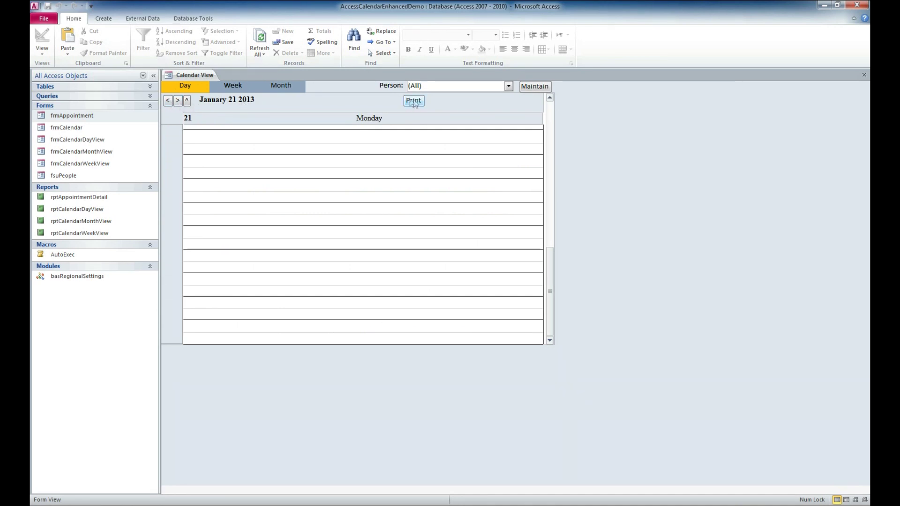
pyautogui.click(509, 86)
pyautogui.click(509, 86)
pyautogui.click(509, 86)
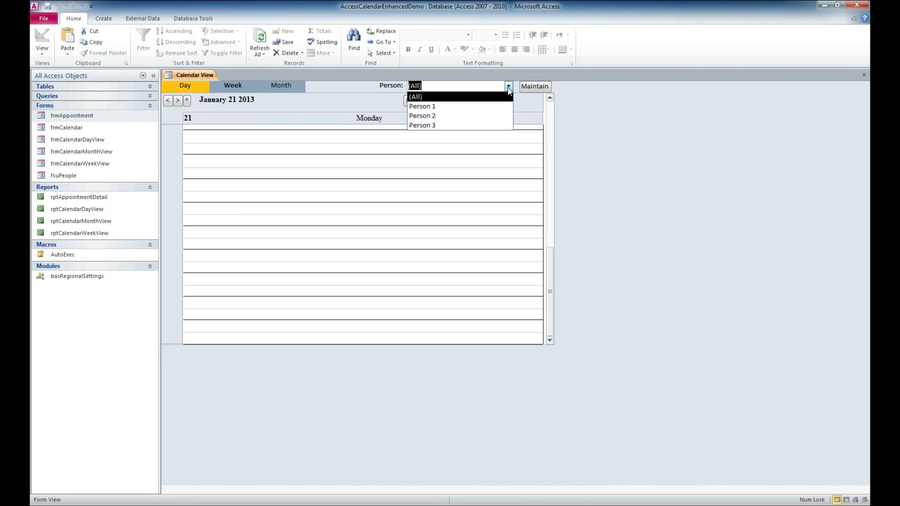
pyautogui.click(509, 86)
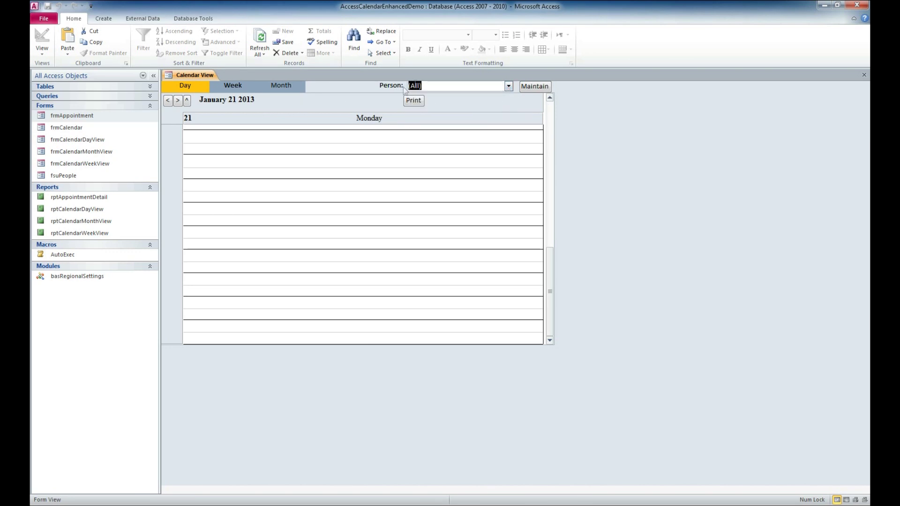
pyautogui.click(508, 87)
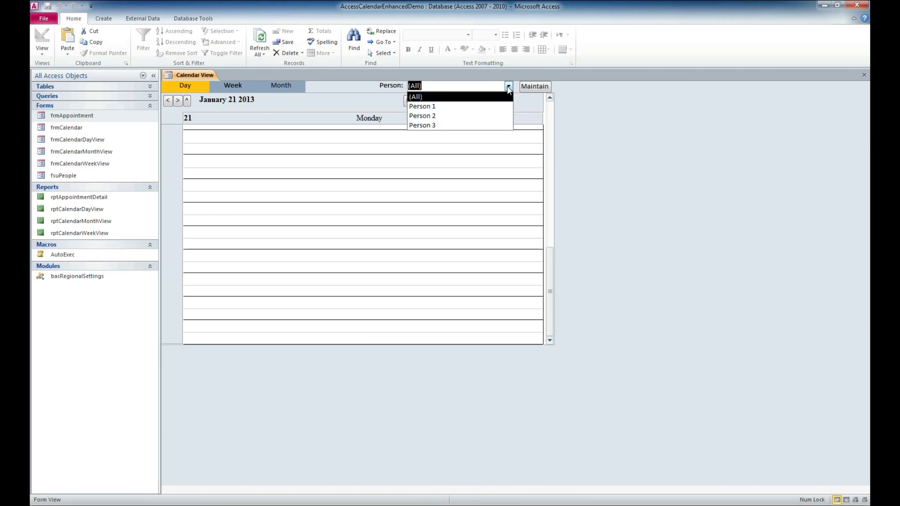
pyautogui.click(460, 100)
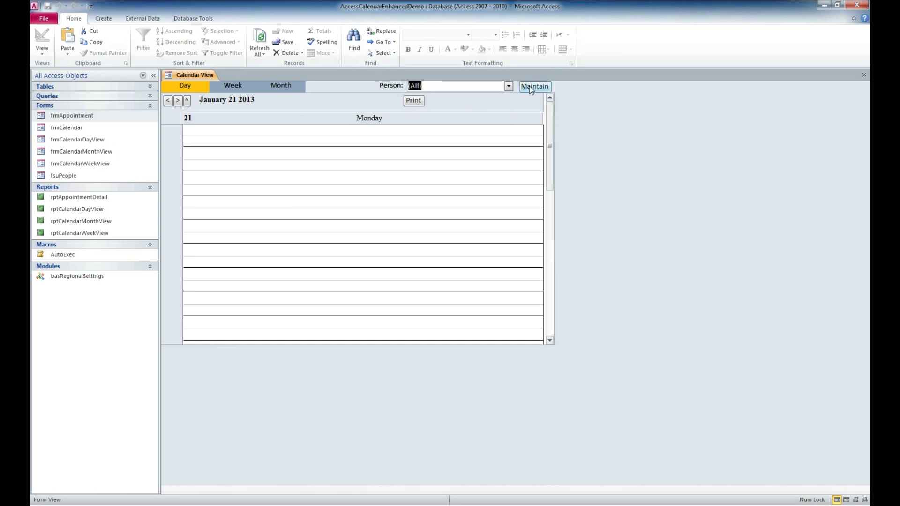
pyautogui.click(530, 86)
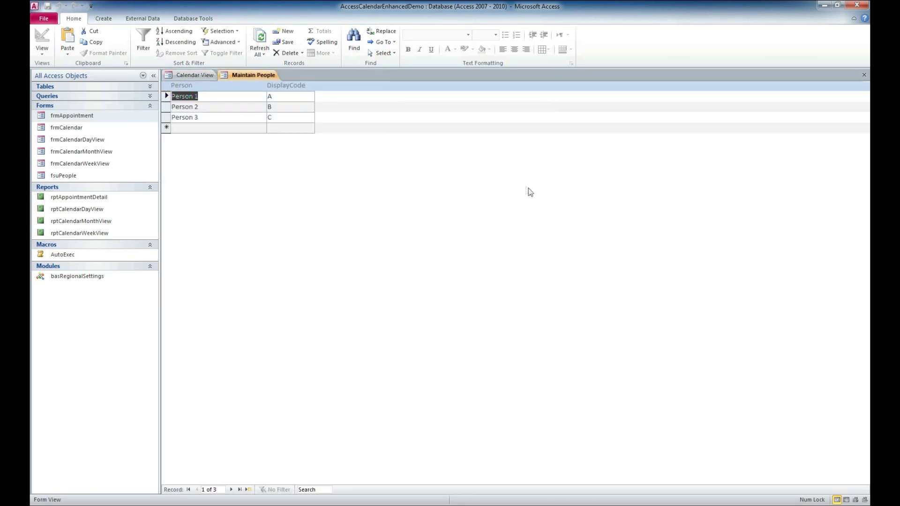
# In Maintain People, add a fourth person by name with display code D, then close it
pyautogui.click(252, 127)
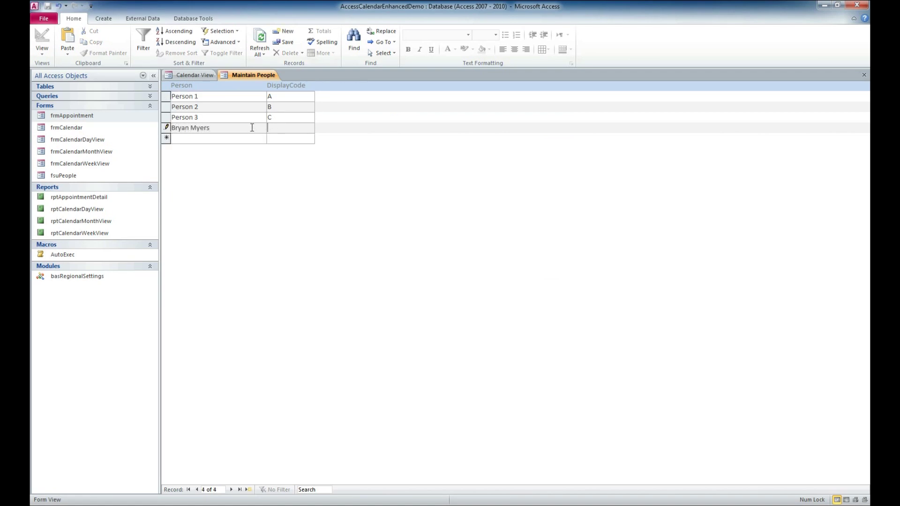
pyautogui.press('Tab')
pyautogui.click(865, 75)
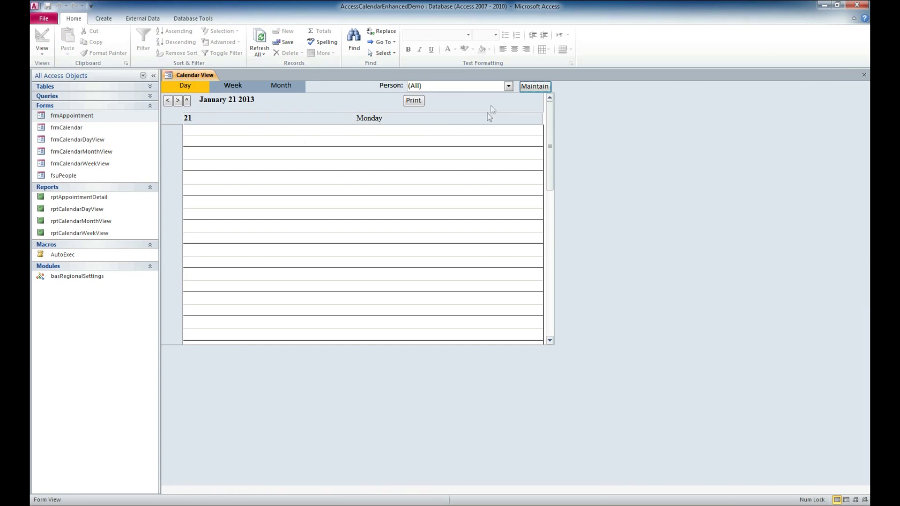
# Check the Person list for the new entry, keeping (All), and refresh the form's data
pyautogui.click(508, 86)
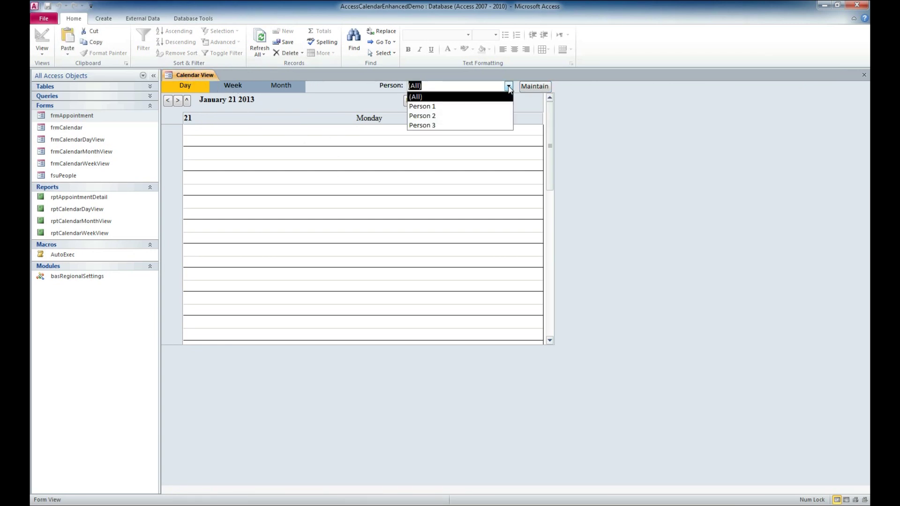
pyautogui.click(455, 99)
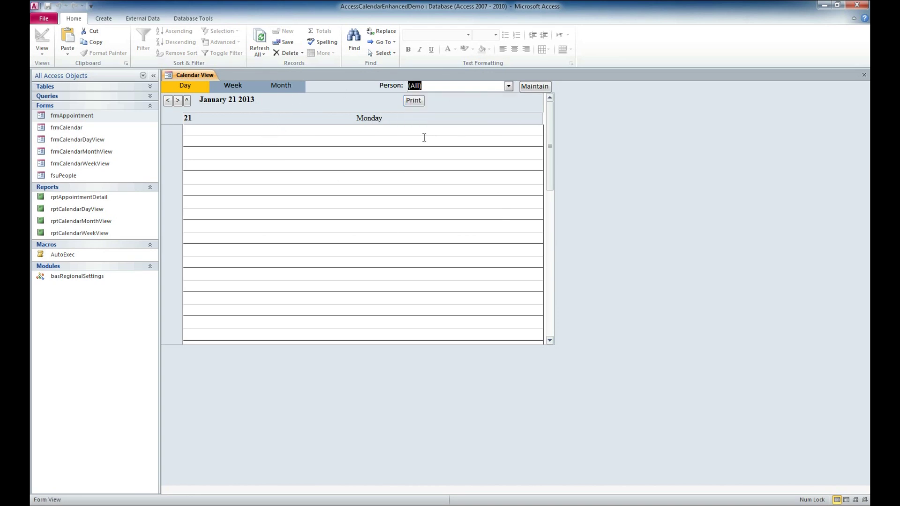
pyautogui.click(259, 41)
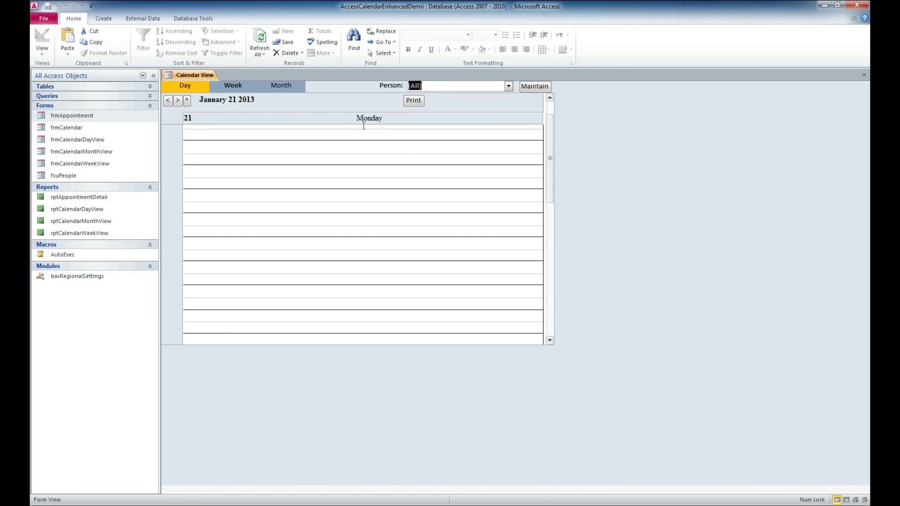
pyautogui.click(258, 41)
# Reopen frmCalendar from the navigation pane and drop down its Person list
pyautogui.click(864, 75)
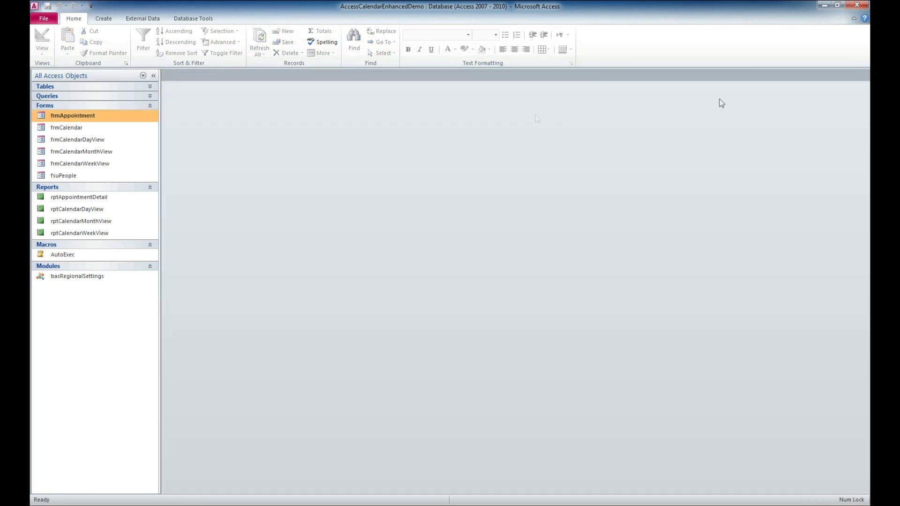
pyautogui.doubleClick(84, 127)
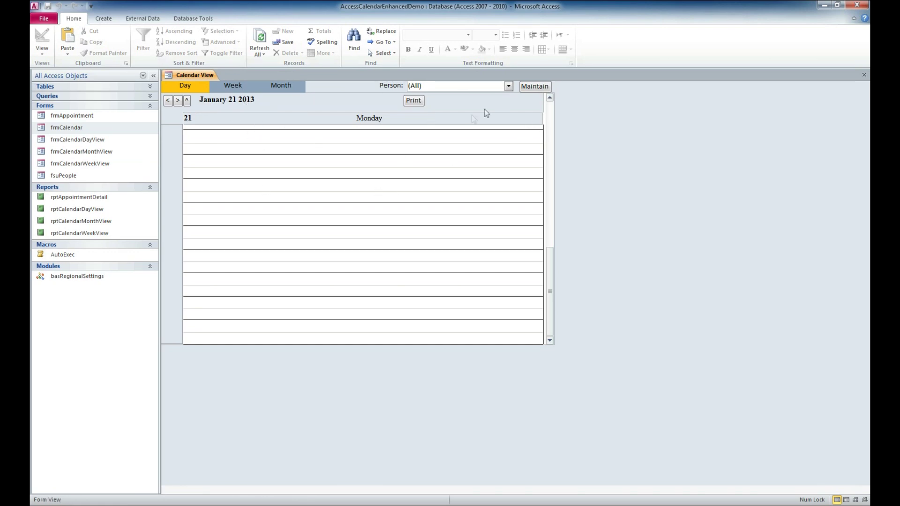
pyautogui.click(509, 86)
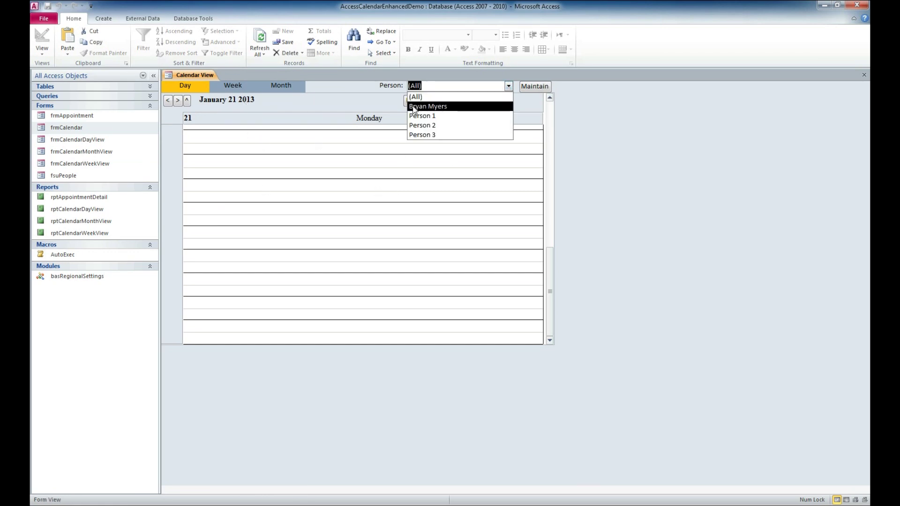
# Filter the calendar to show only the newly added person
pyautogui.click(460, 106)
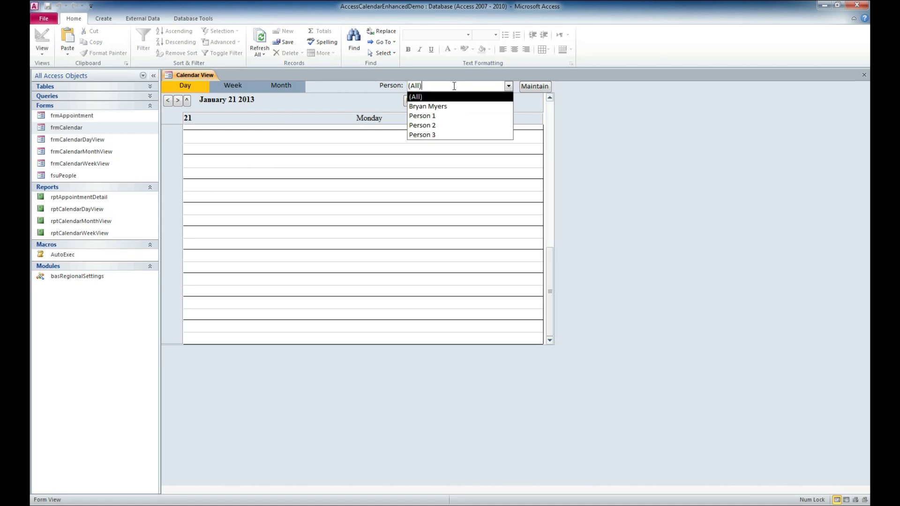
pyautogui.click(447, 107)
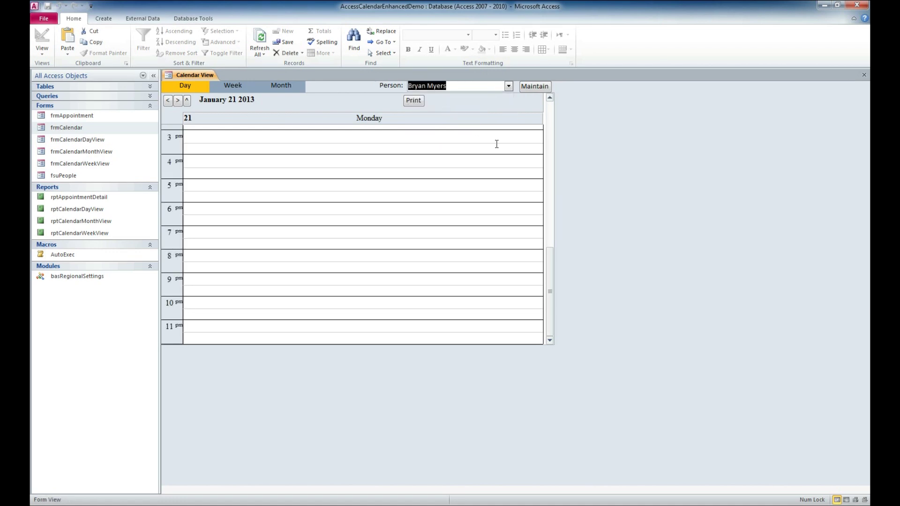
pyautogui.moveTo(550, 277); pyautogui.dragTo(550, 255)
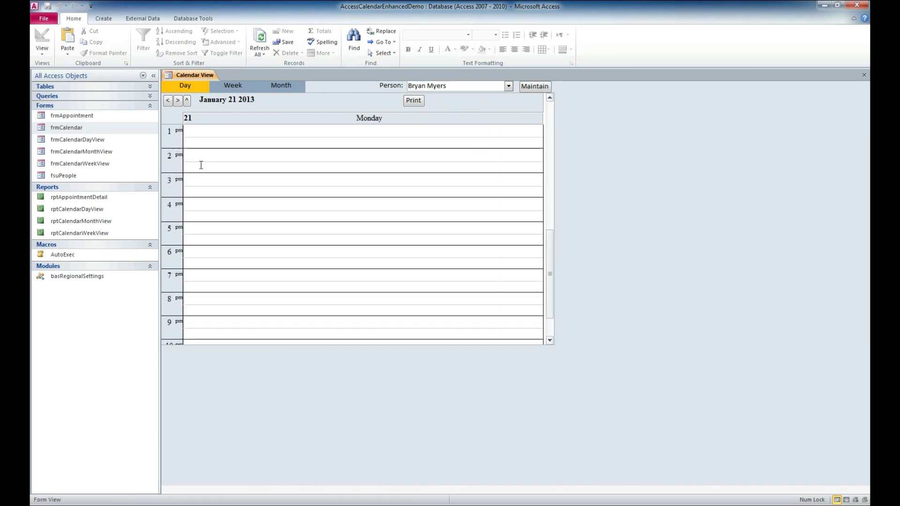
# Add a 2 pm 'Access Video' appointment at WSI Ames Location, with the note 'Making a video', and save it
pyautogui.doubleClick(201, 154)
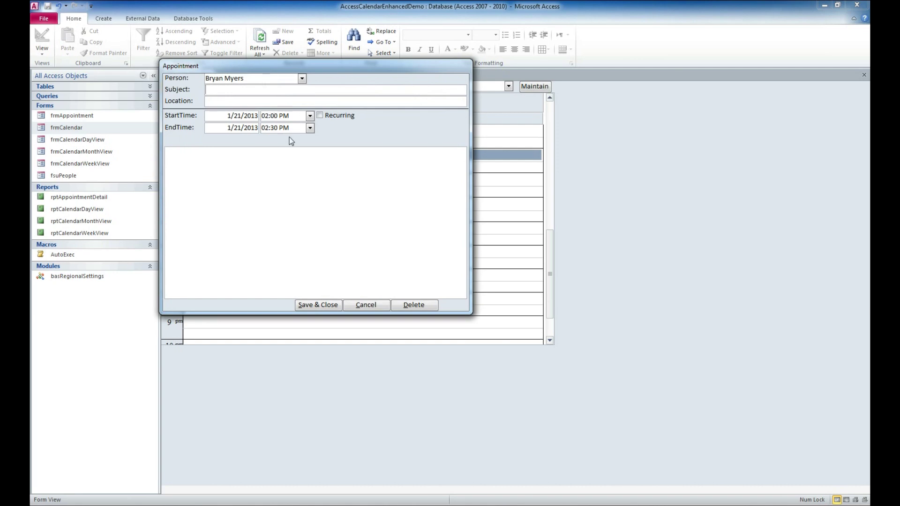
pyautogui.write('Access Video')
pyautogui.press('Tab')
pyautogui.write('WSI Ames Location')
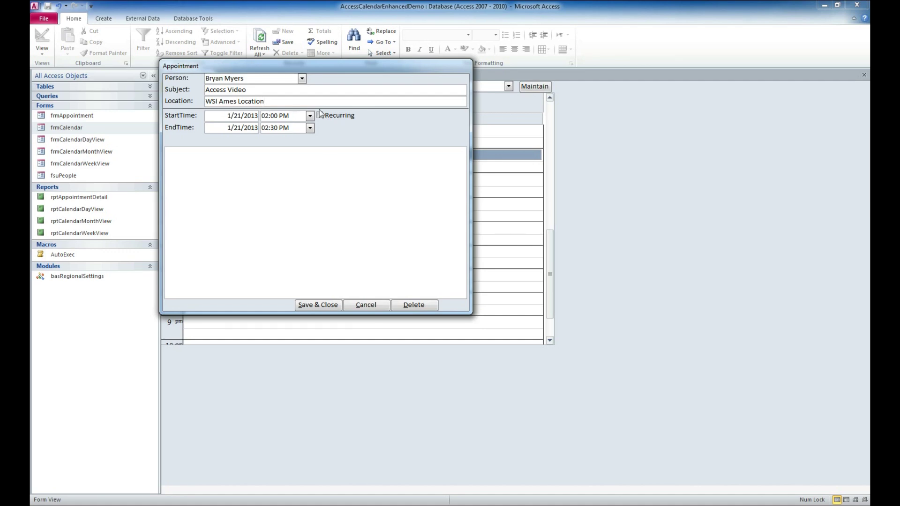
pyautogui.click(314, 164)
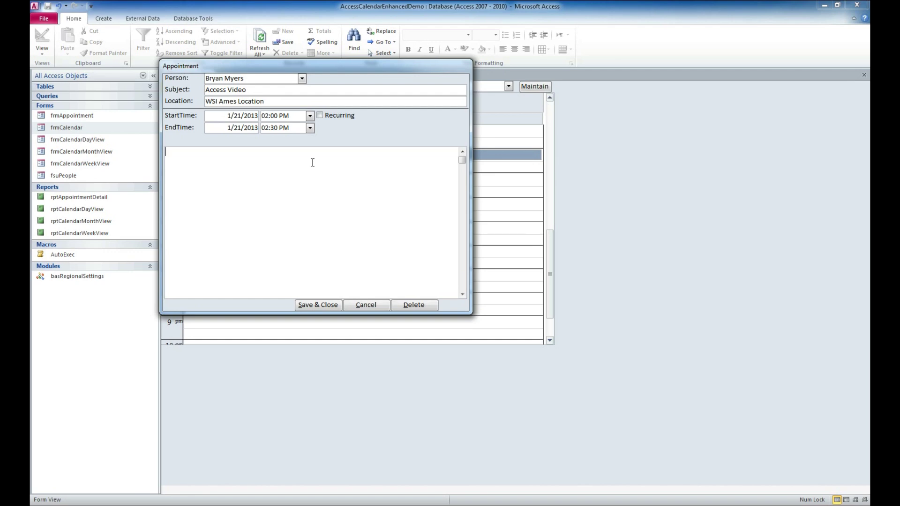
pyautogui.write('Making a video.')
pyautogui.click(319, 305)
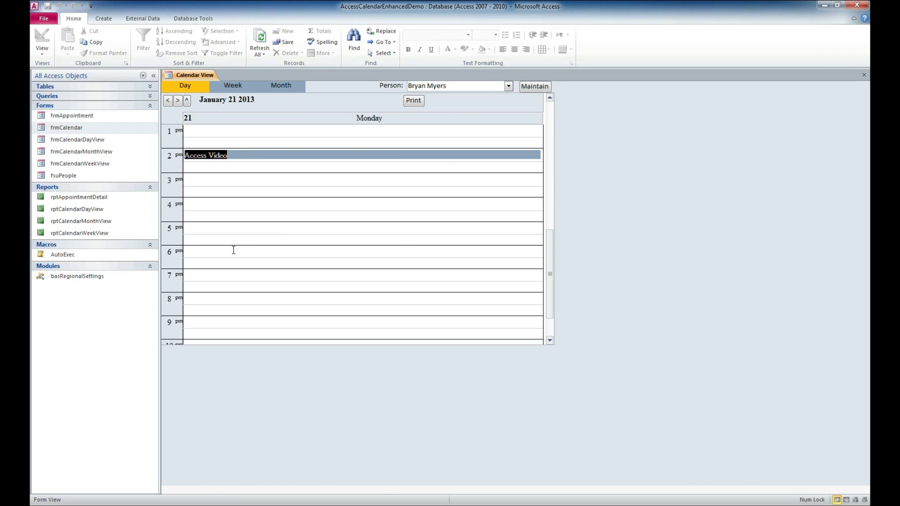
pyautogui.click(231, 86)
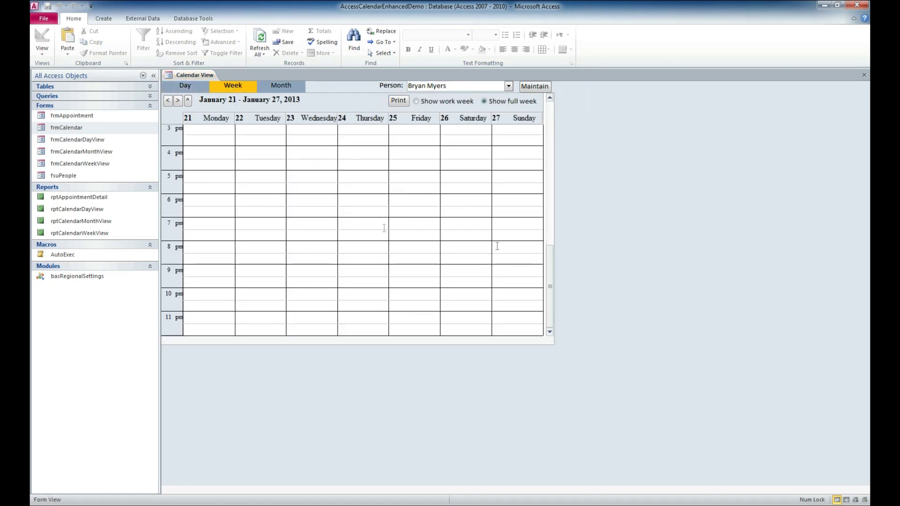
pyautogui.moveTo(550, 261); pyautogui.dragTo(553, 243)
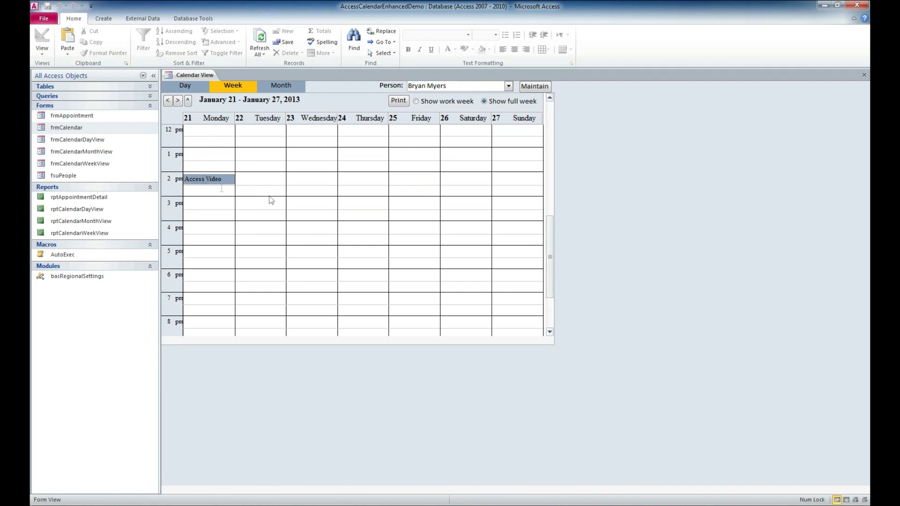
pyautogui.click(277, 86)
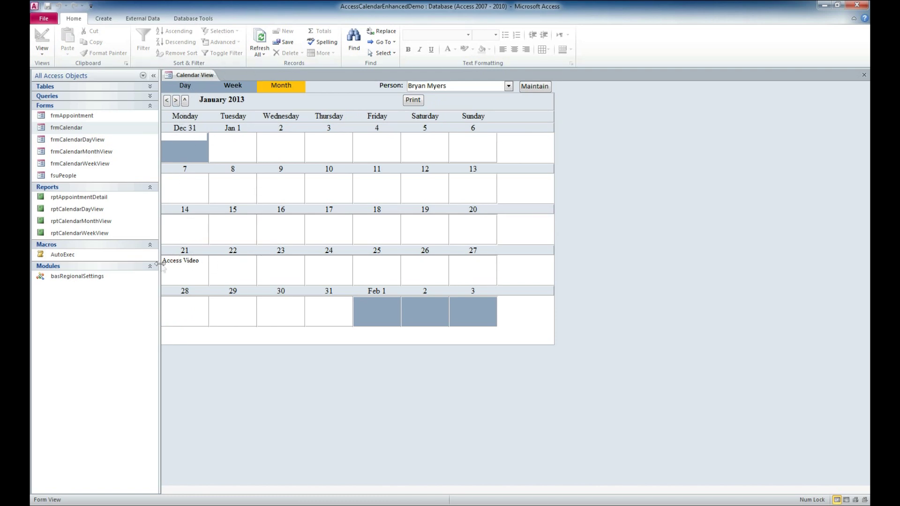
pyautogui.doubleClick(177, 261)
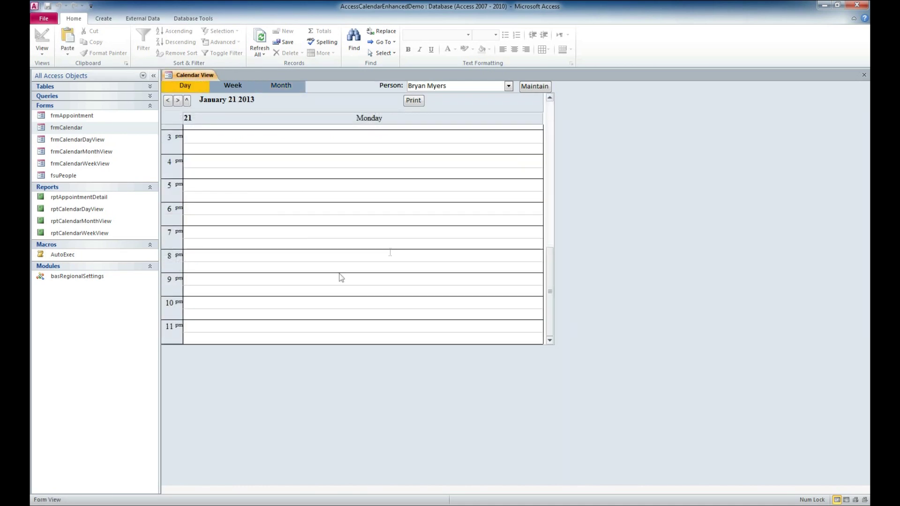
pyautogui.scroll(3, 552, 280)
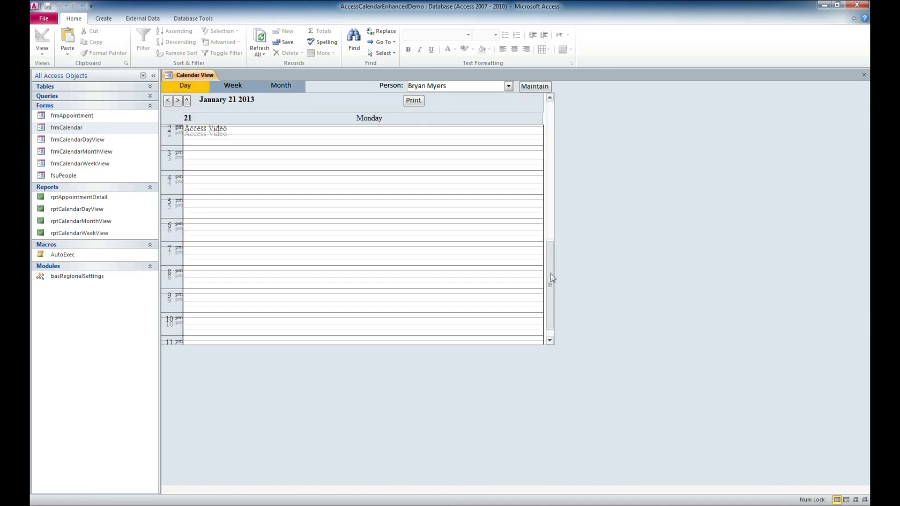
pyautogui.doubleClick(207, 159)
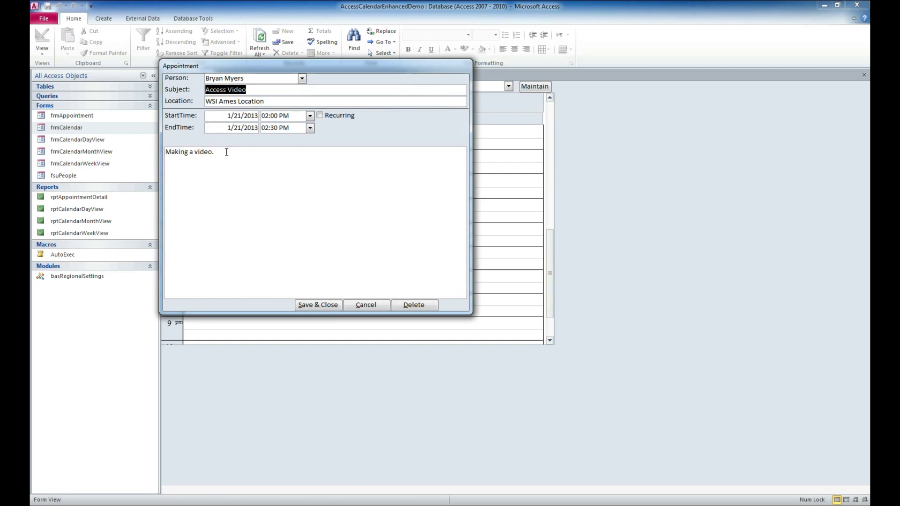
pyautogui.moveTo(214, 151); pyautogui.dragTo(166, 152)
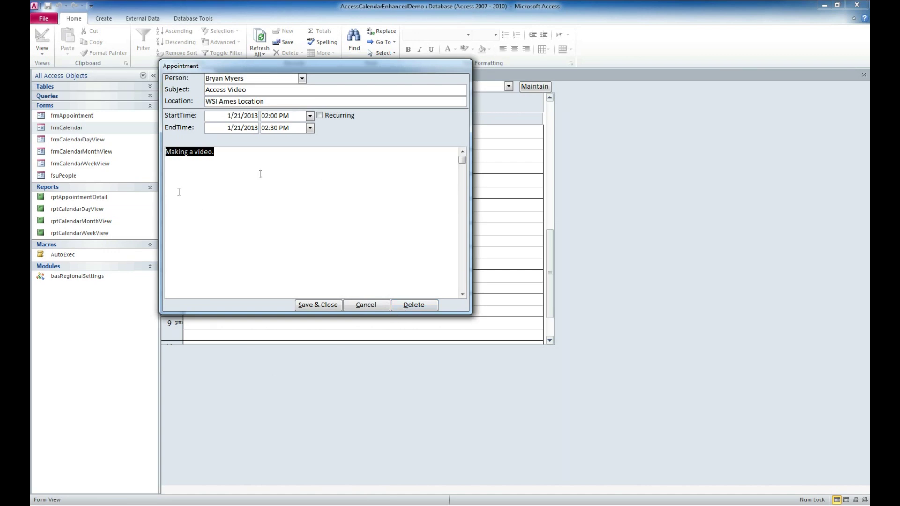
pyautogui.click(310, 305)
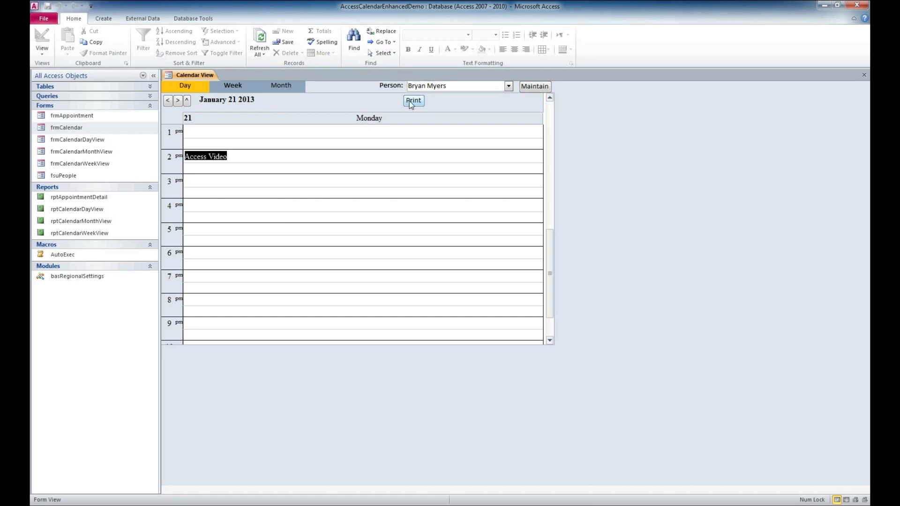
pyautogui.click(409, 101)
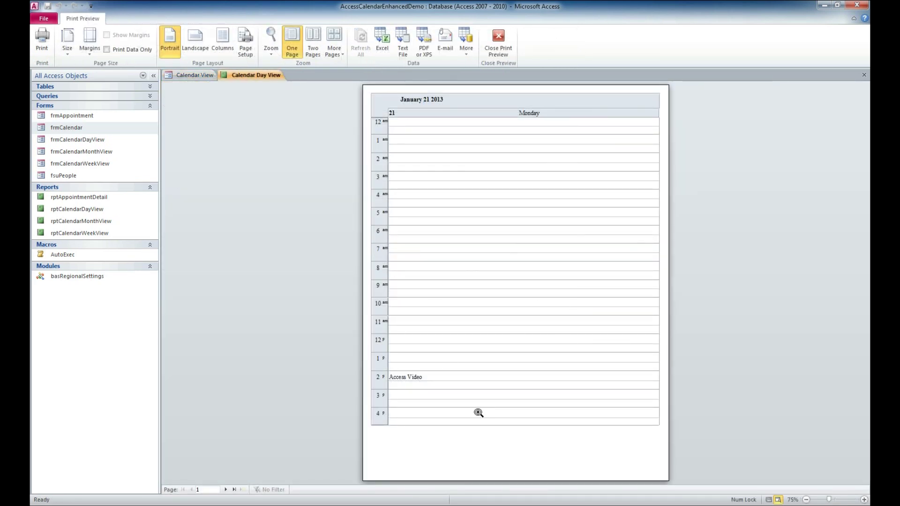
pyautogui.click(227, 490)
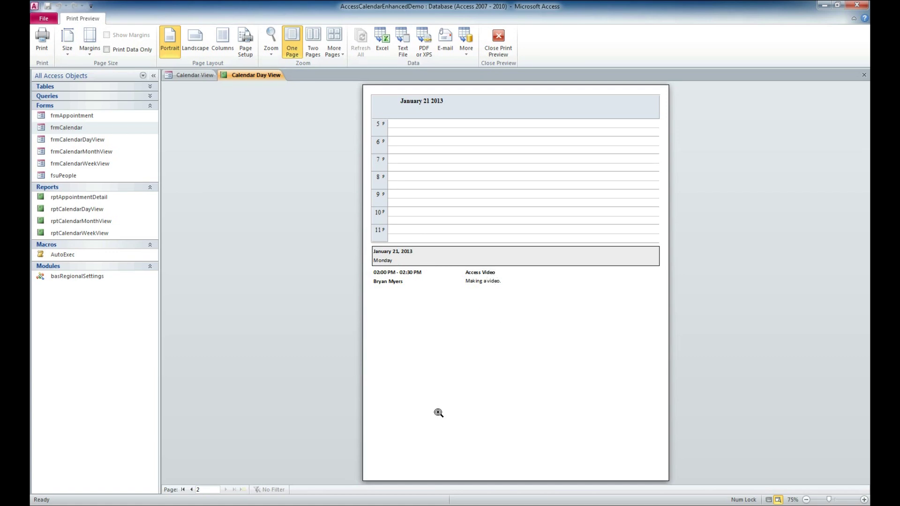
pyautogui.click(191, 490)
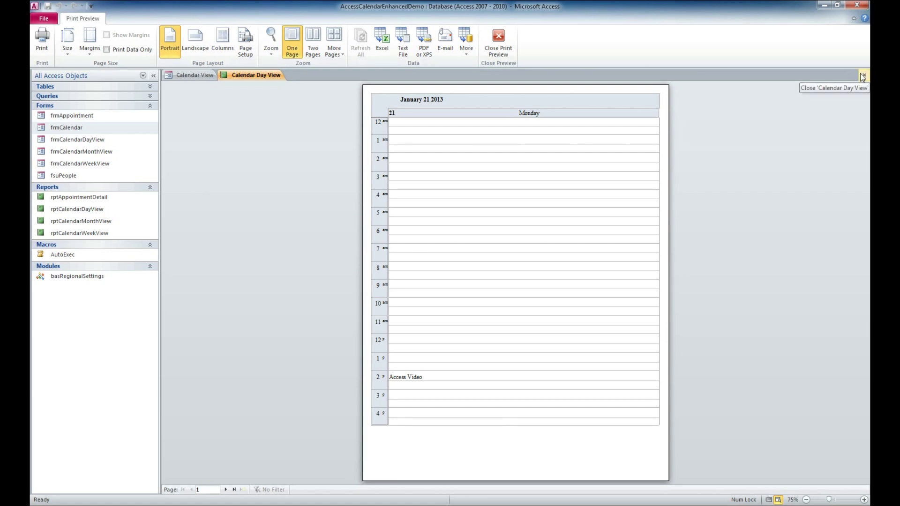
pyautogui.click(863, 76)
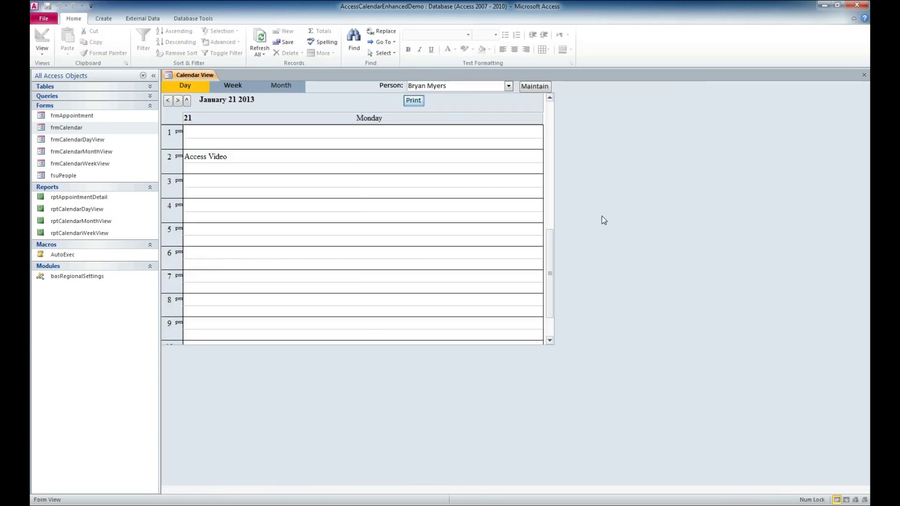